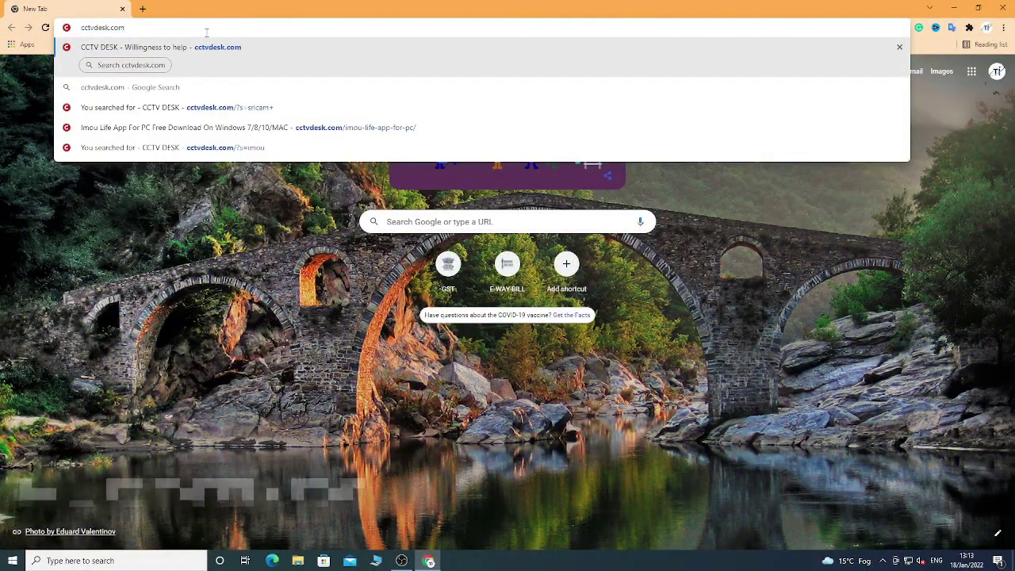
Load cctvdesk.com and search the site for 'icsee', scrolling through the results
{"action": "key", "text": "Return"}
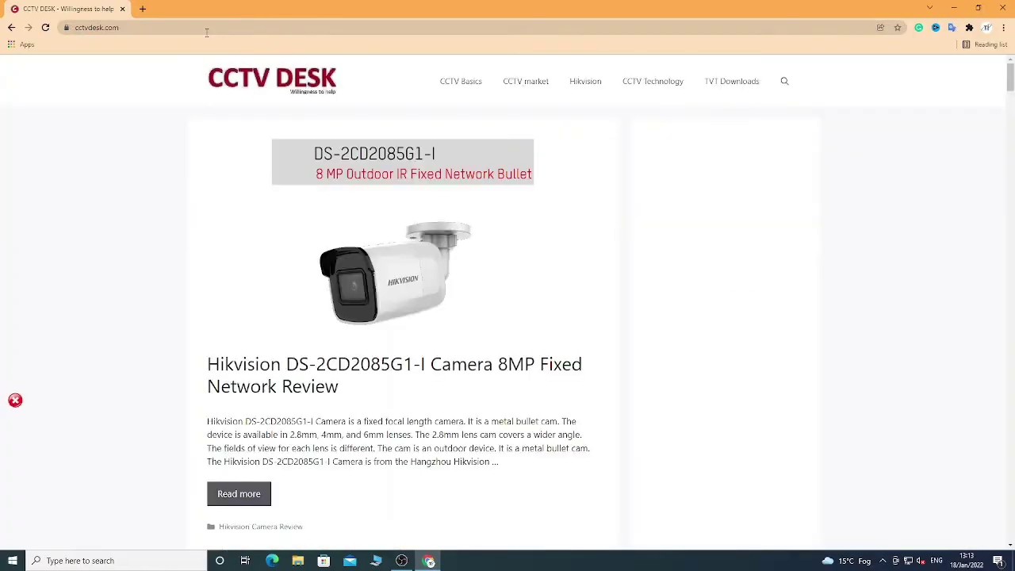
{"action": "left_click", "coordinate": [784, 84]}
{"action": "left_click", "coordinate": [531, 88]}
{"action": "type", "text": "i"}
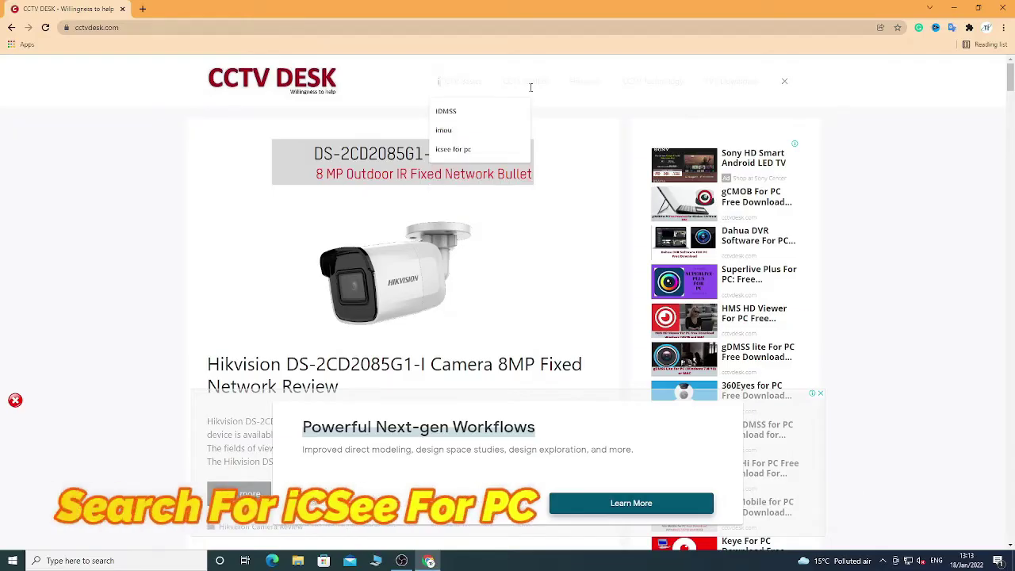
{"action": "type", "text": "csee"}
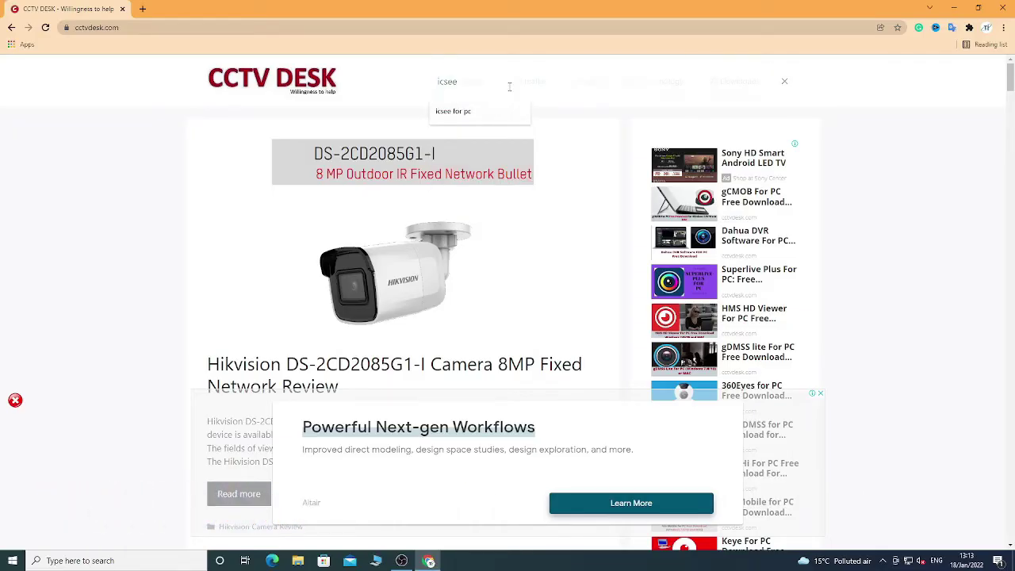
{"action": "key", "text": "Return"}
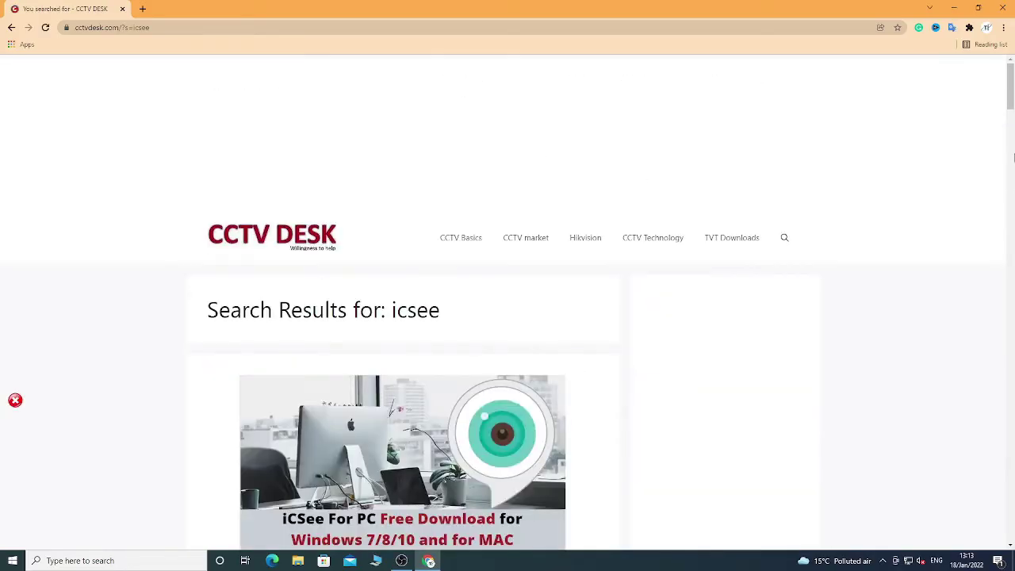
{"action": "left_click_drag", "start_coordinate": [1012, 95], "coordinate": [1012, 127]}
Open the iCSee For PC article and follow its 'Free Download iCSee for PC' link
{"action": "left_click", "coordinate": [331, 300]}
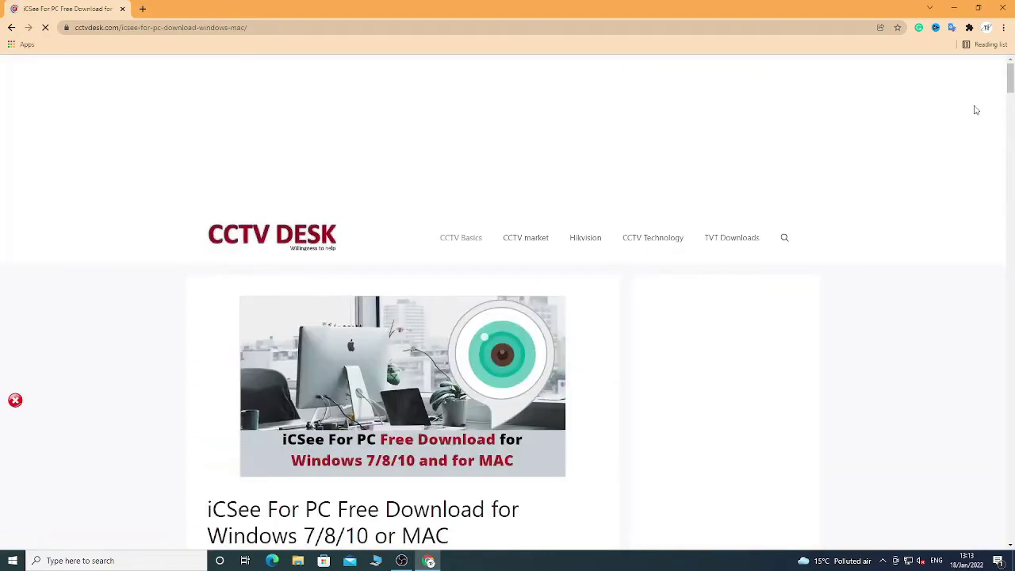
{"action": "left_click_drag", "start_coordinate": [1011, 83], "coordinate": [1011, 165]}
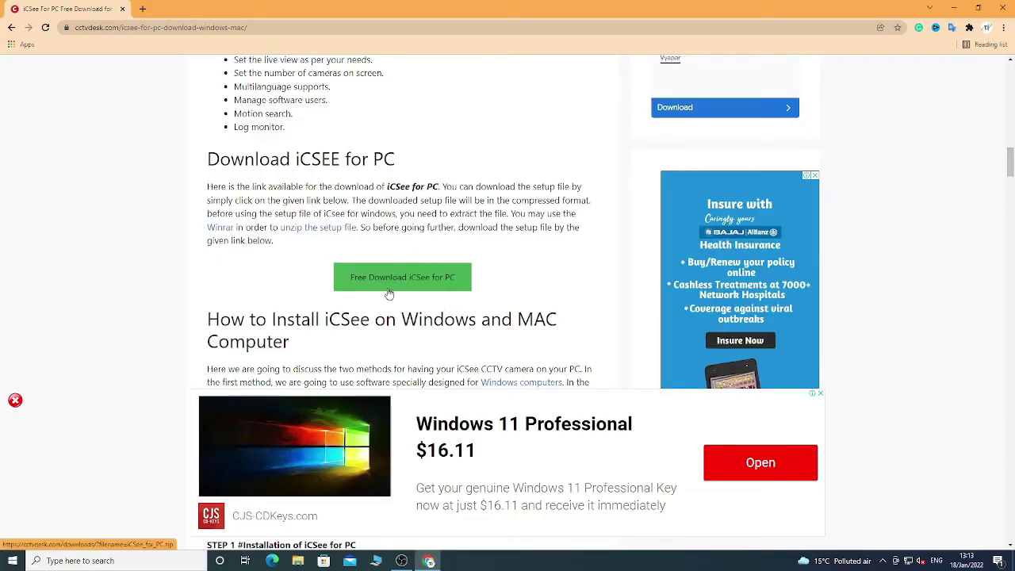
{"action": "mouse_move", "coordinate": [1011, 168]}
{"action": "left_mouse_down"}
{"action": "mouse_move", "coordinate": [1011, 194]}
{"action": "mouse_move", "coordinate": [1011, 163]}
{"action": "left_mouse_up"}
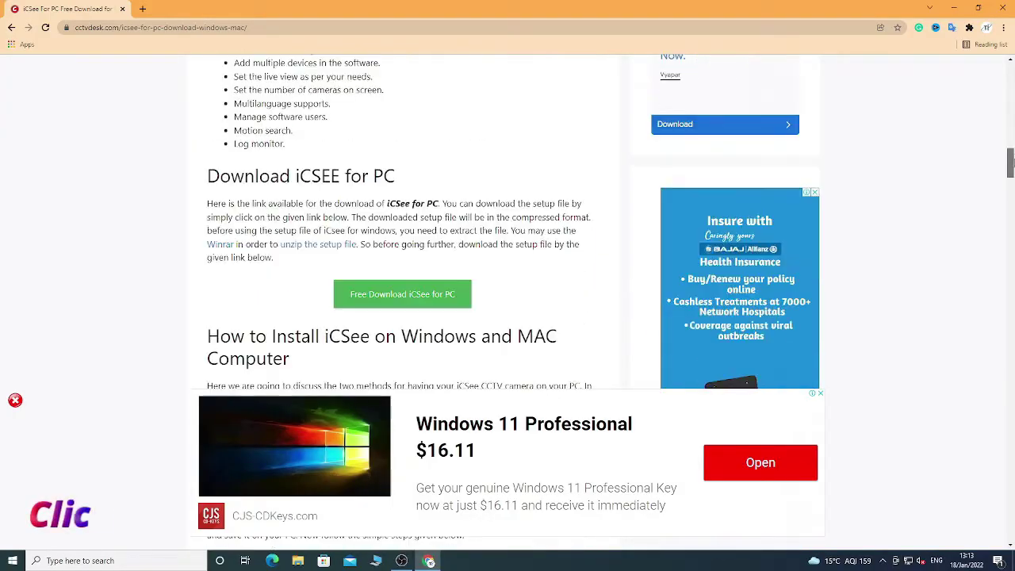
{"action": "left_click", "coordinate": [432, 295]}
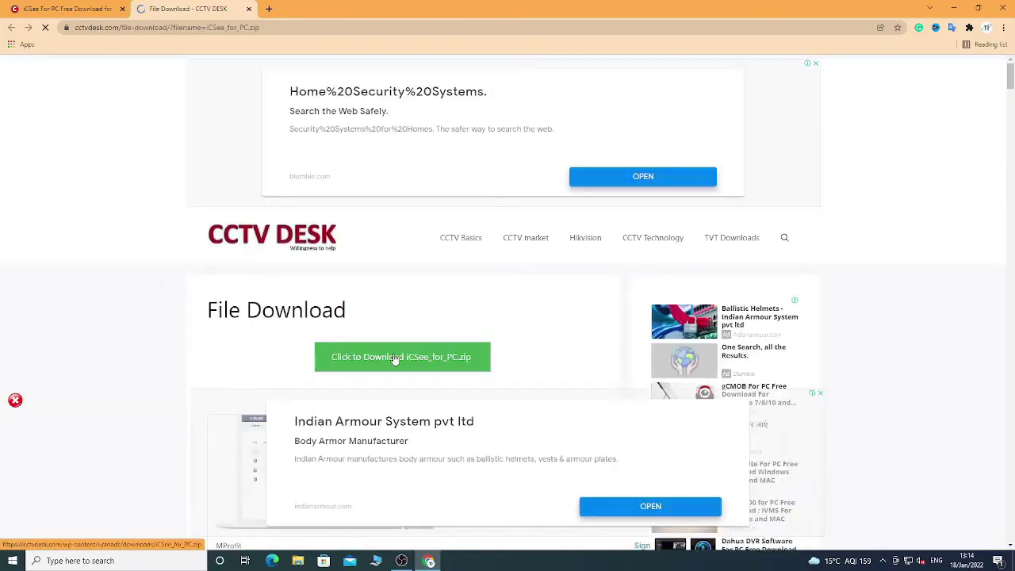
Save iCSee_for_PC.zip to Downloads and show it in a maximized Explorer window
{"action": "left_click", "coordinate": [480, 357]}
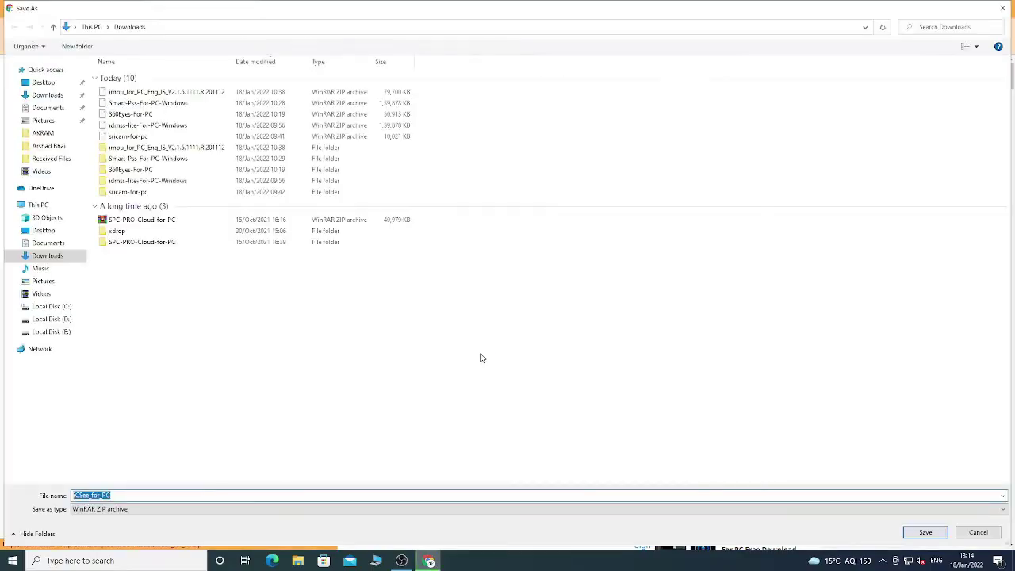
{"action": "left_click", "coordinate": [926, 532]}
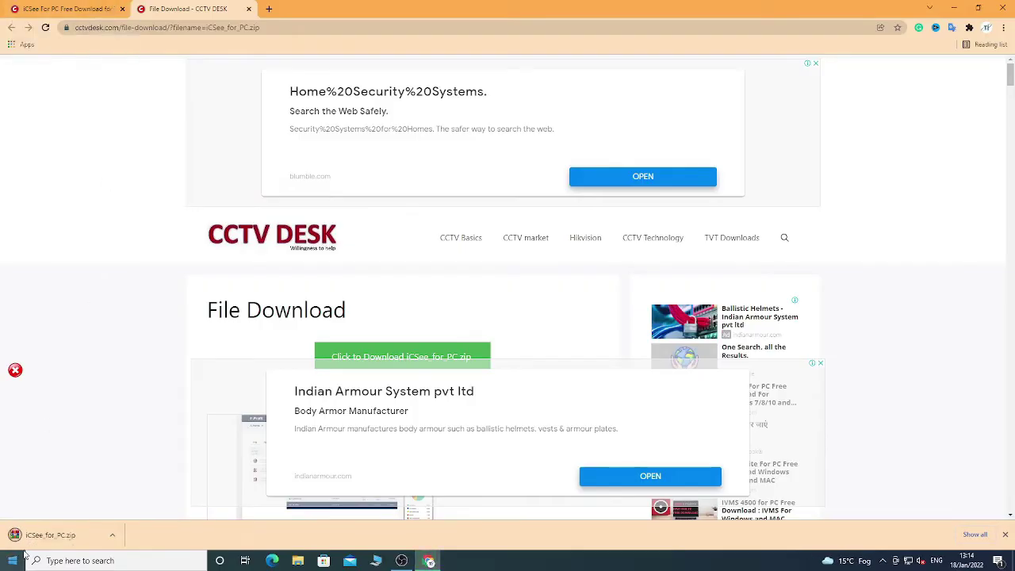
{"action": "left_click", "coordinate": [111, 537]}
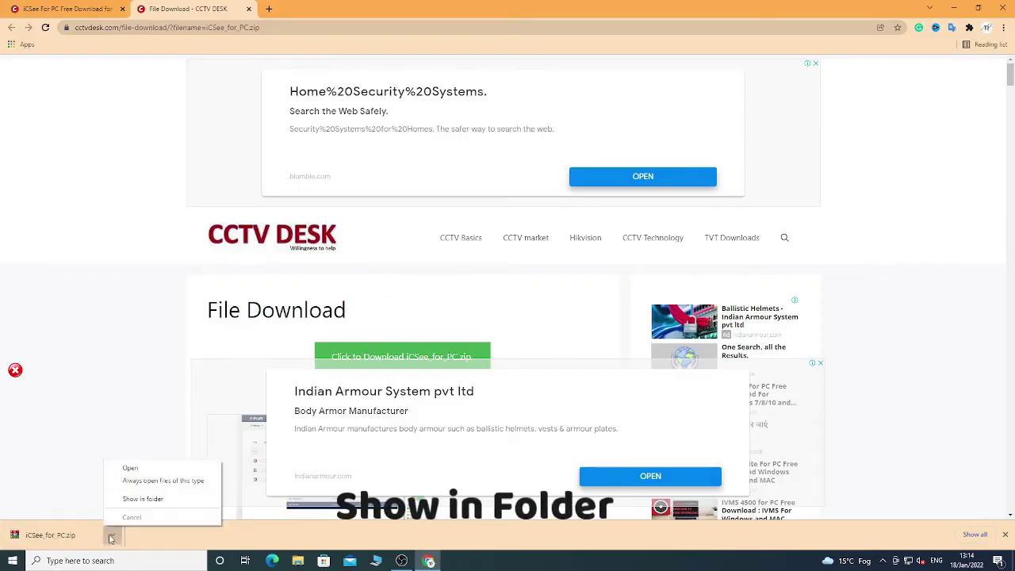
{"action": "left_click", "coordinate": [137, 499]}
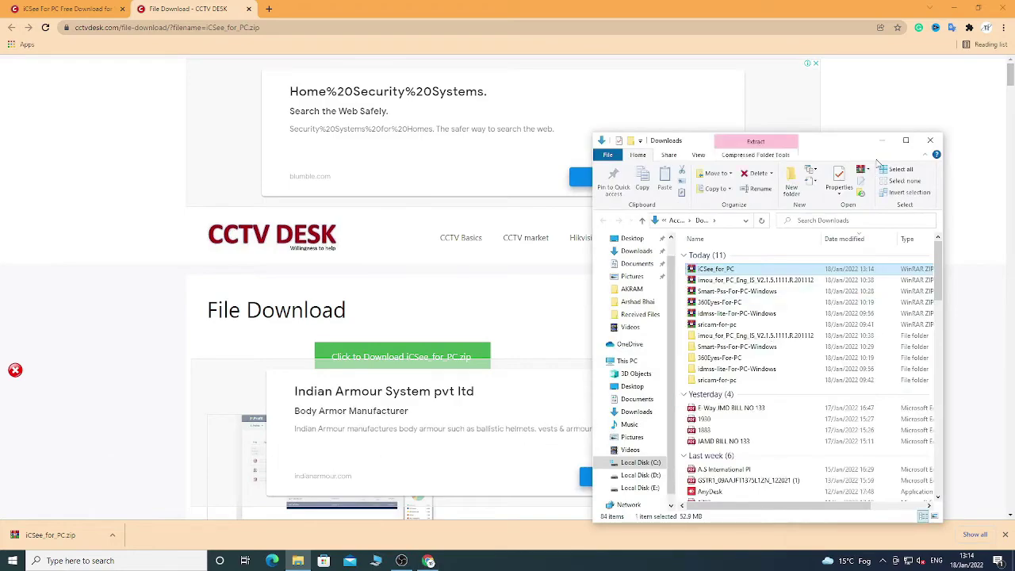
{"action": "left_click", "coordinate": [906, 141]}
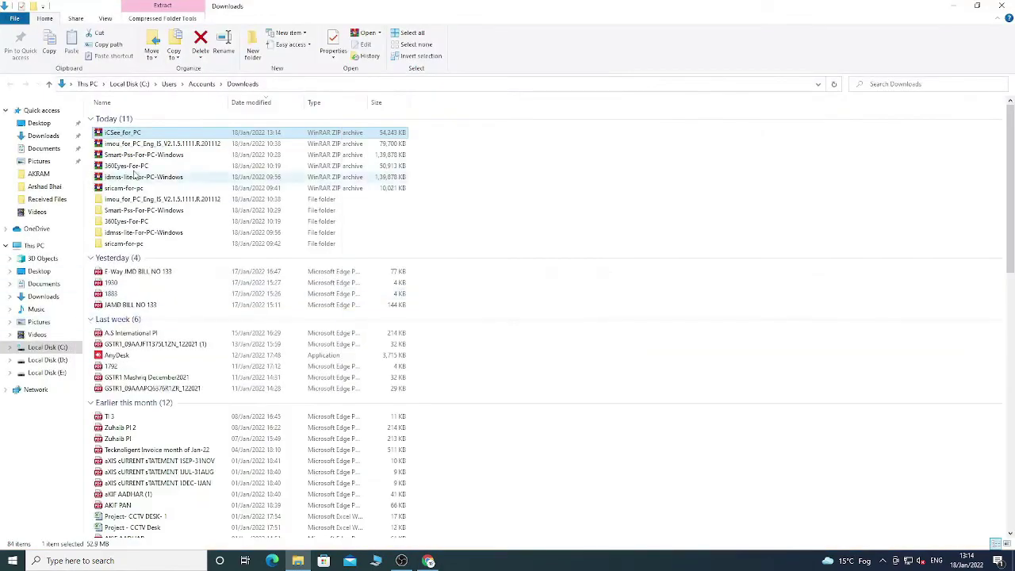
Extract iCSee_for_PC.zip to an iCSee_for_PC folder and open that folder
{"action": "right_click", "coordinate": [128, 138]}
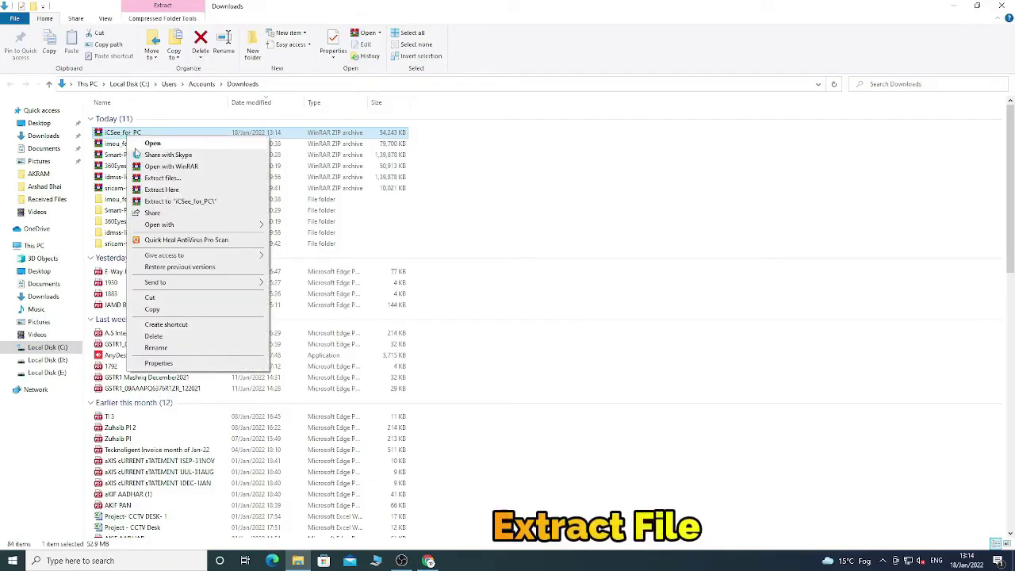
{"action": "left_click", "coordinate": [161, 201]}
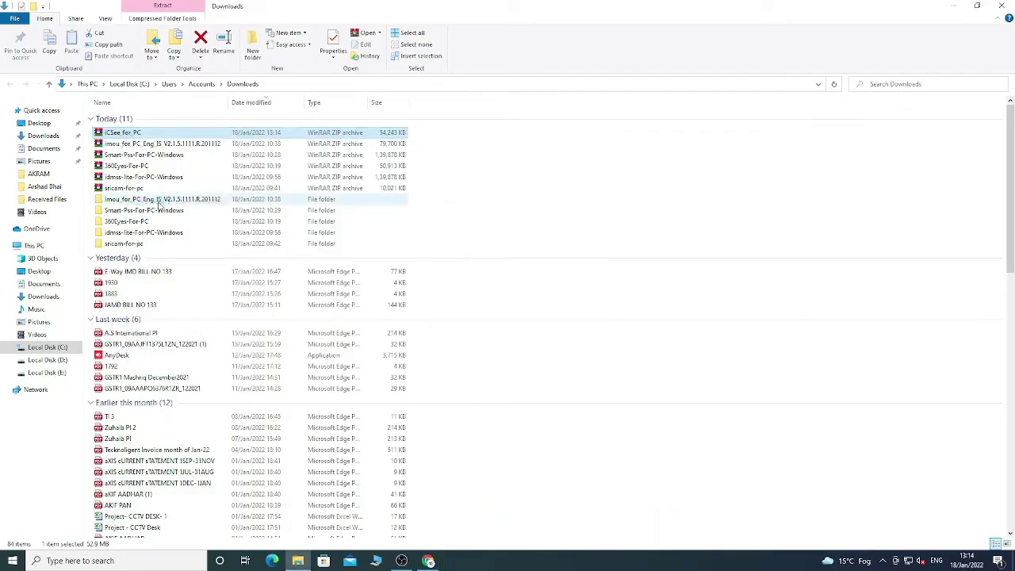
{"action": "double_click", "coordinate": [134, 203]}
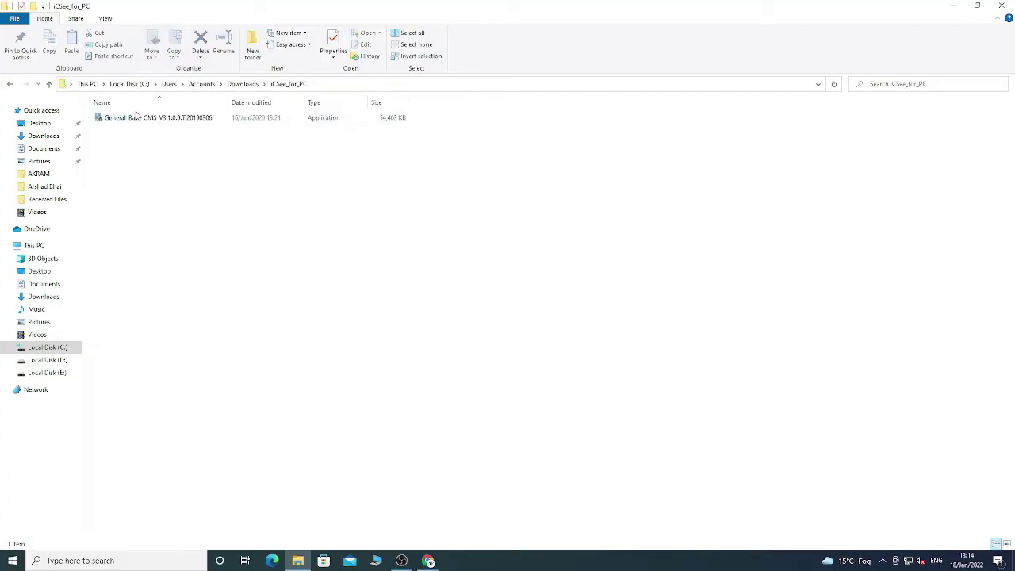
Run the CMS installer as administrator, keeping English and the default folder and shortcuts
{"action": "right_click", "coordinate": [131, 120]}
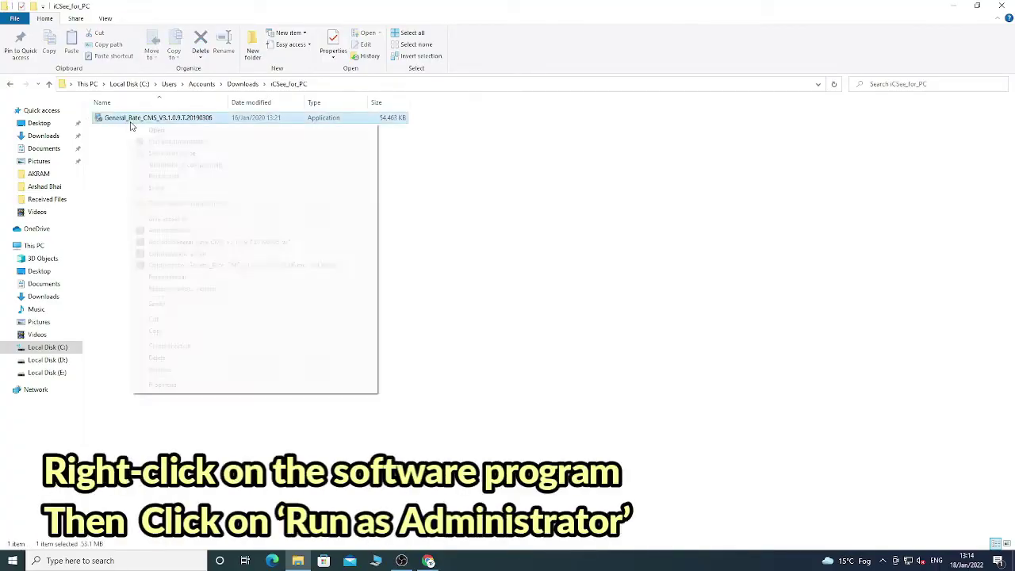
{"action": "left_click", "coordinate": [152, 142]}
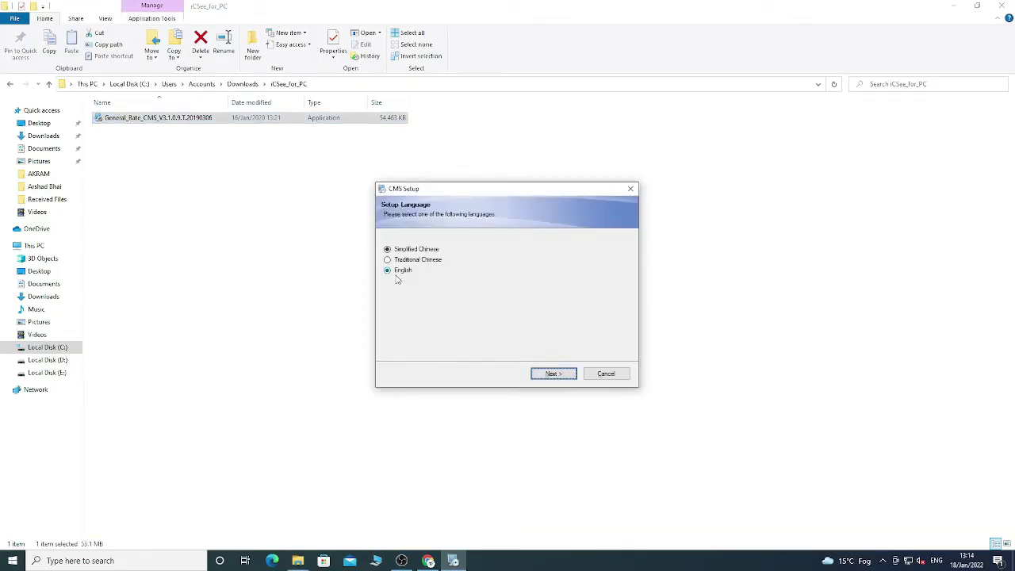
{"action": "left_click", "coordinate": [553, 373]}
{"action": "left_click", "coordinate": [553, 373]}
{"action": "left_click", "coordinate": [552, 373]}
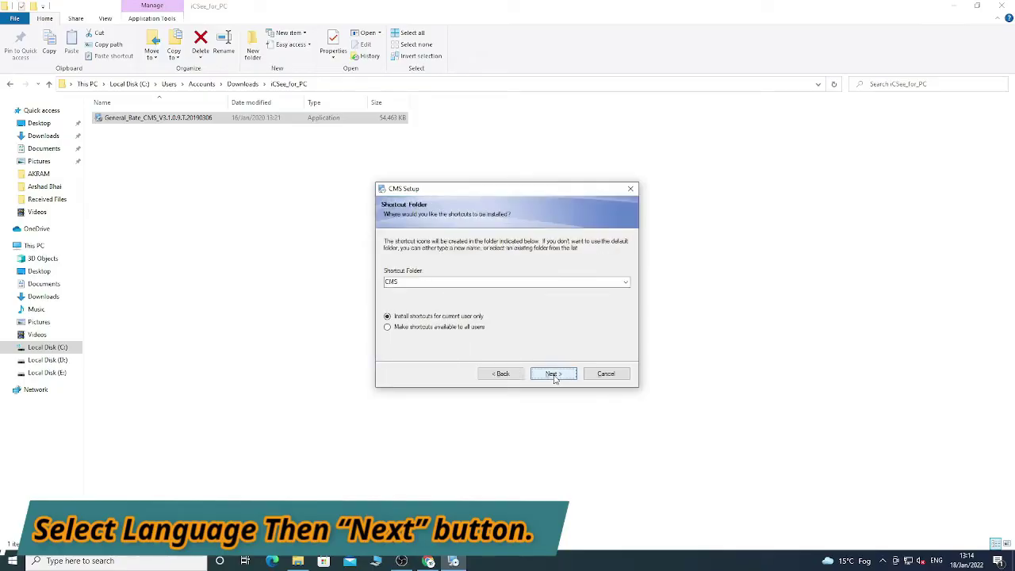
{"action": "left_click", "coordinate": [552, 373]}
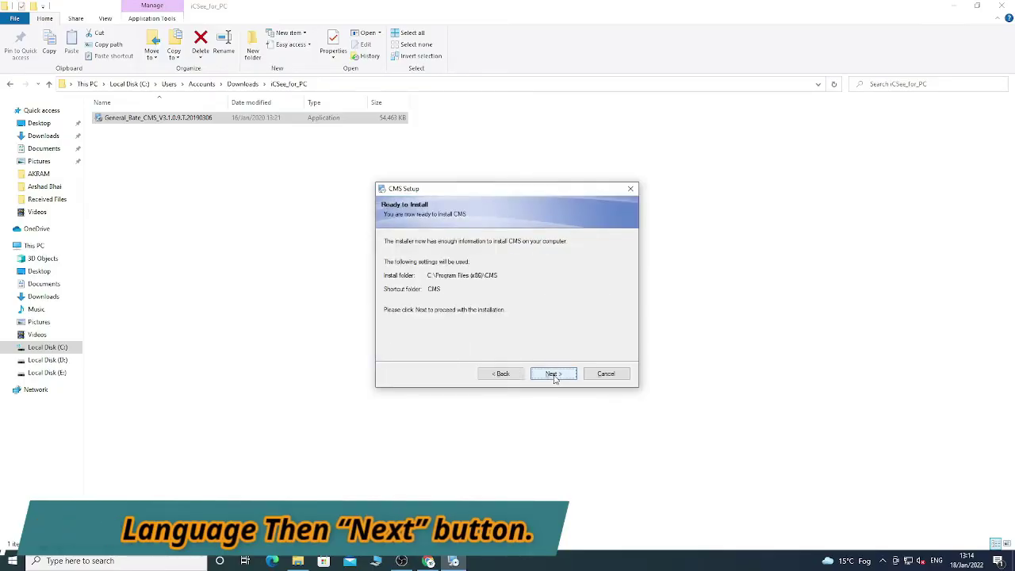
{"action": "left_click", "coordinate": [553, 374]}
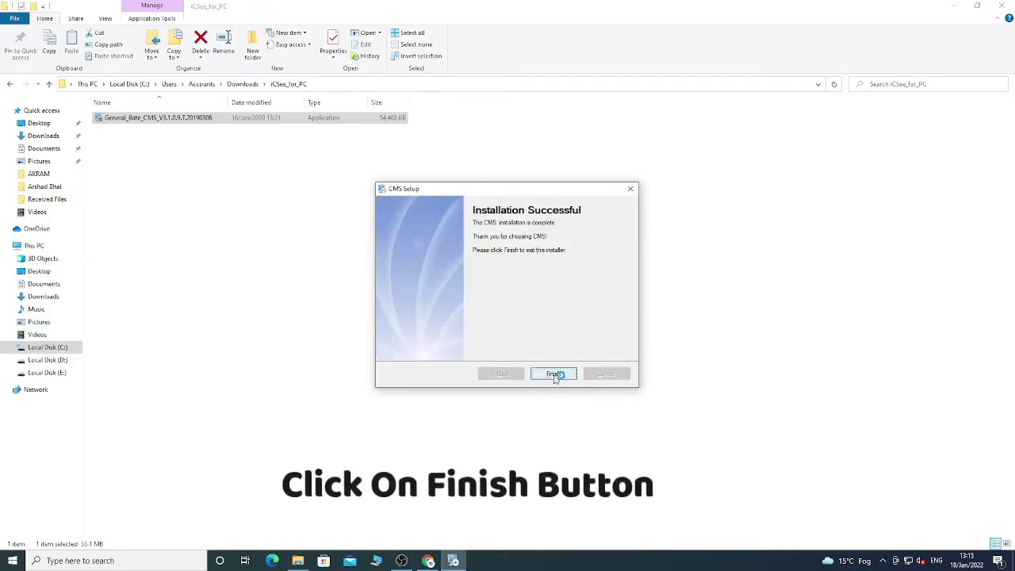
{"action": "left_click", "coordinate": [554, 374]}
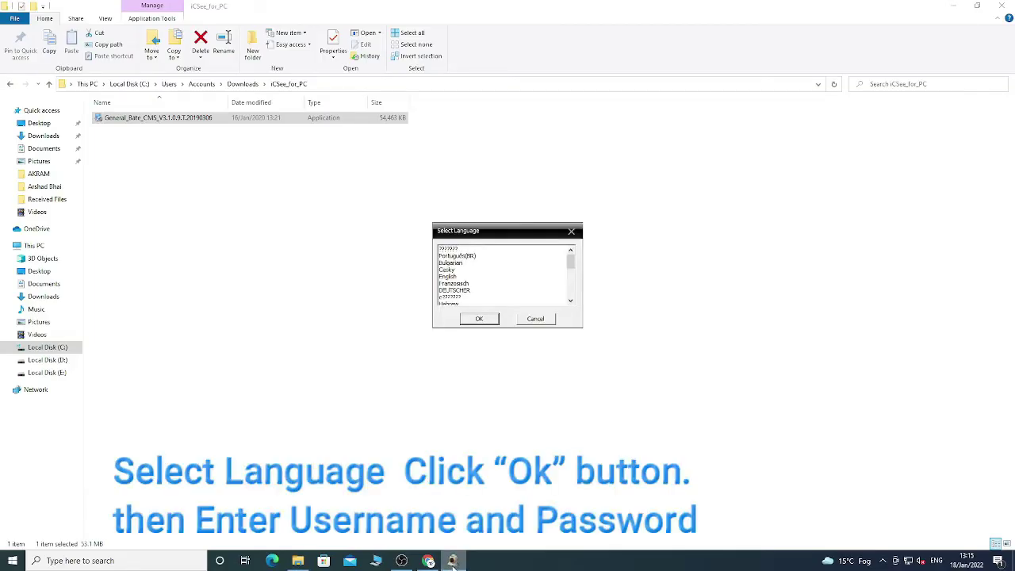
Select English as the CMS language and log in with the default user
{"action": "left_click", "coordinate": [449, 276]}
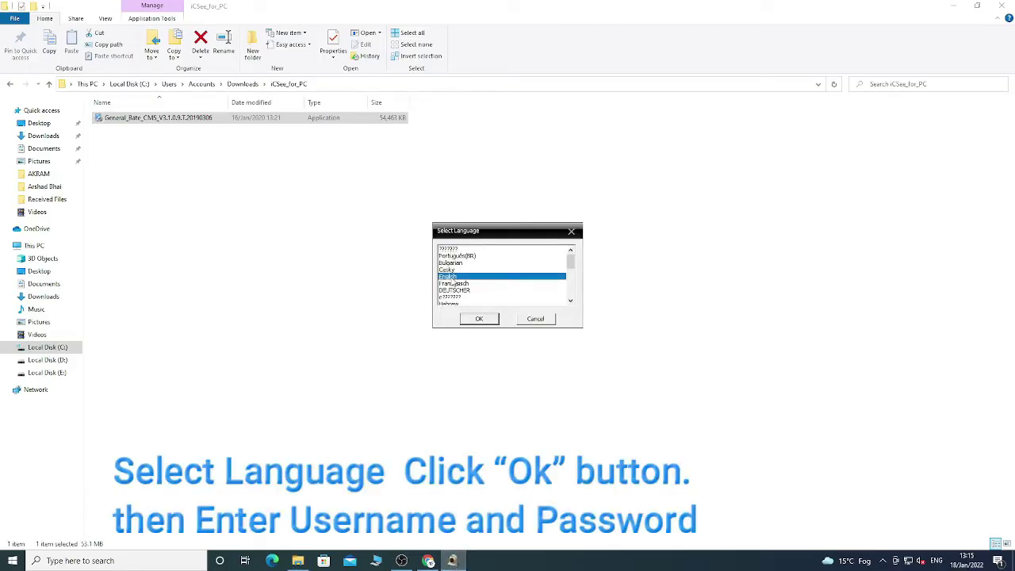
{"action": "left_click", "coordinate": [478, 320]}
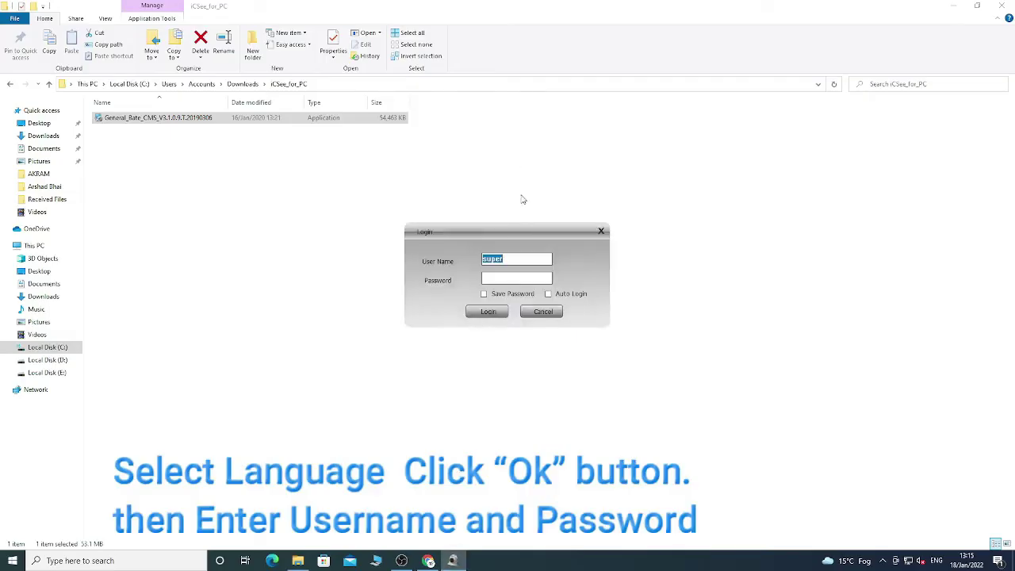
{"action": "left_click", "coordinate": [494, 278]}
{"action": "left_click", "coordinate": [488, 312]}
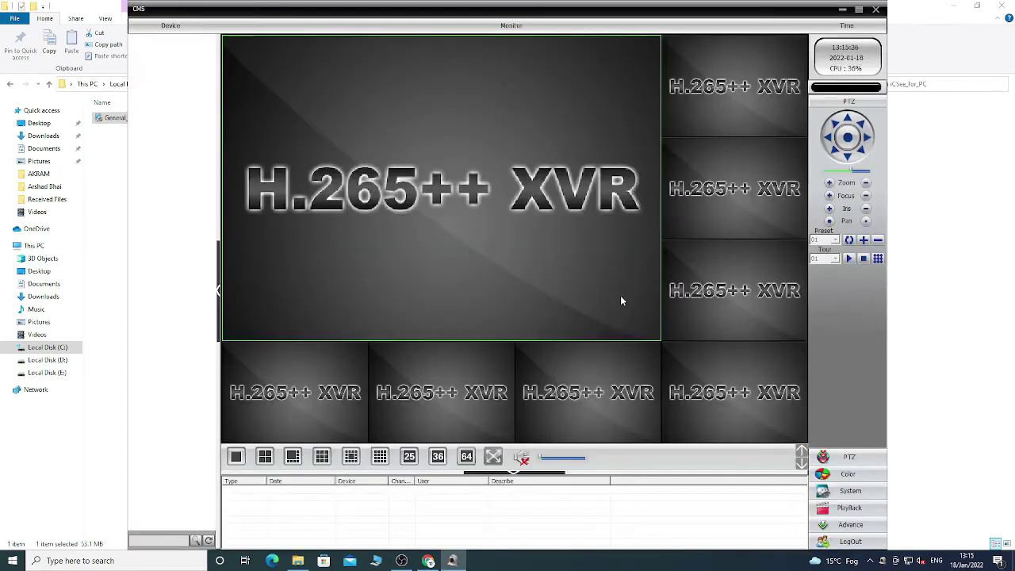
Add an area named 'Test' to the Device Manager zone list and select it
{"action": "left_click", "coordinate": [835, 492]}
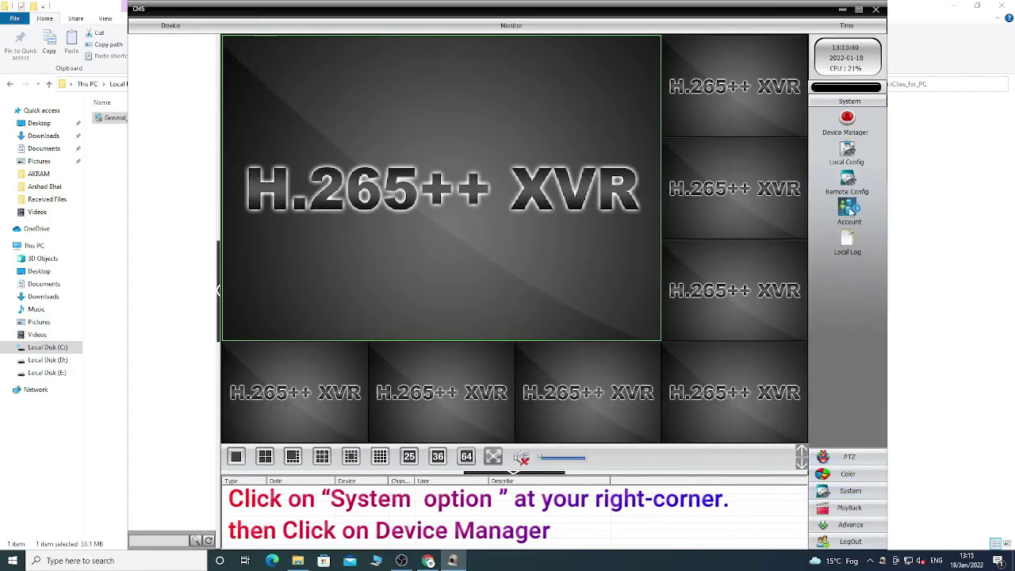
{"action": "left_click", "coordinate": [846, 120]}
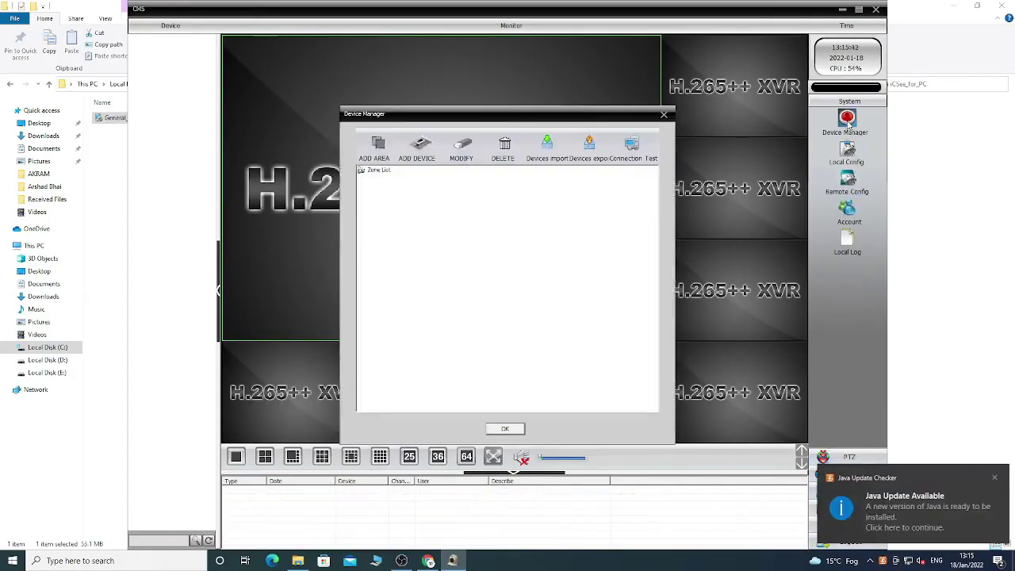
{"action": "left_click", "coordinate": [384, 172]}
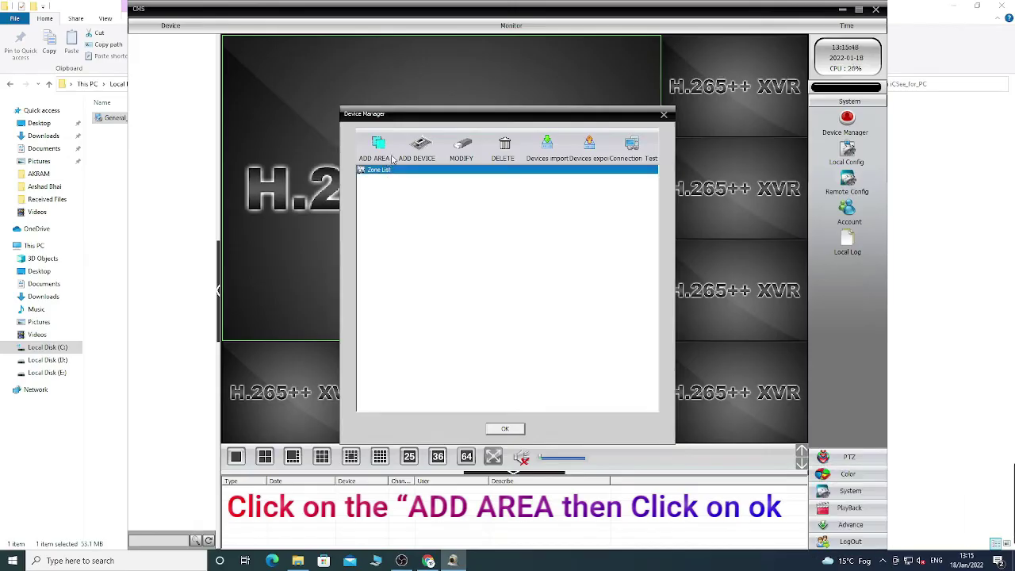
{"action": "left_click", "coordinate": [379, 151]}
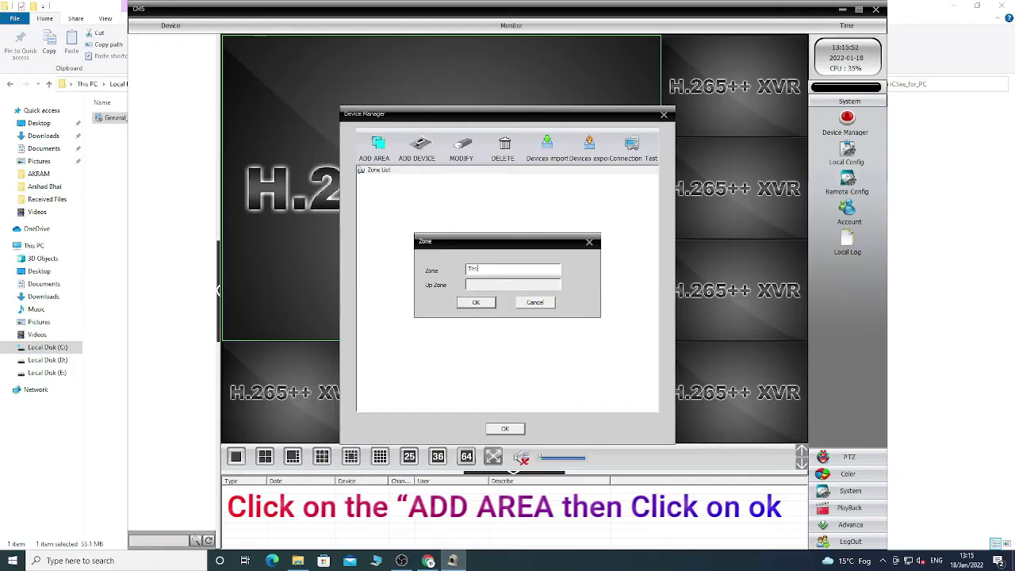
{"action": "left_click", "coordinate": [476, 302]}
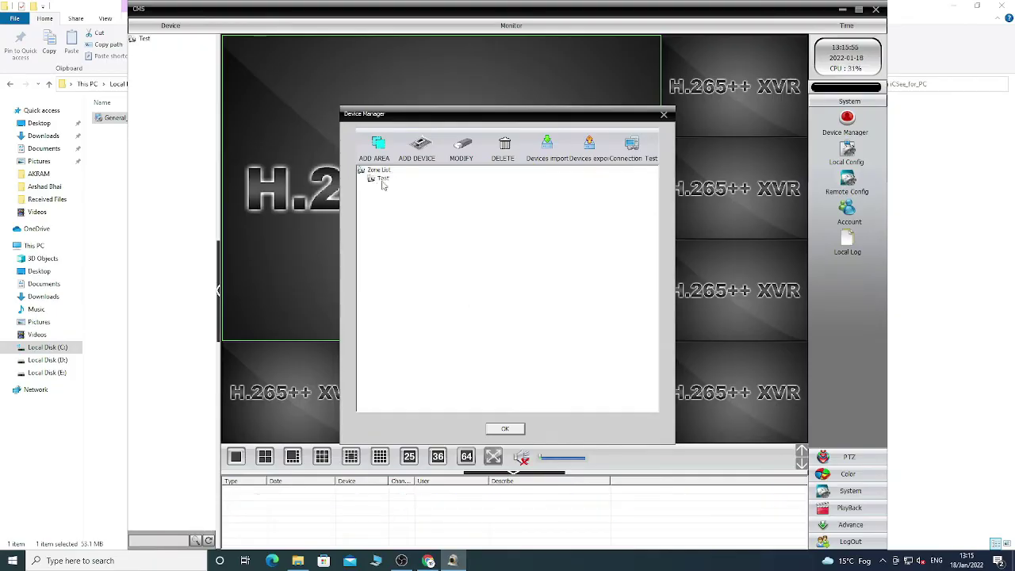
{"action": "left_click", "coordinate": [385, 181]}
{"action": "left_click", "coordinate": [417, 146]}
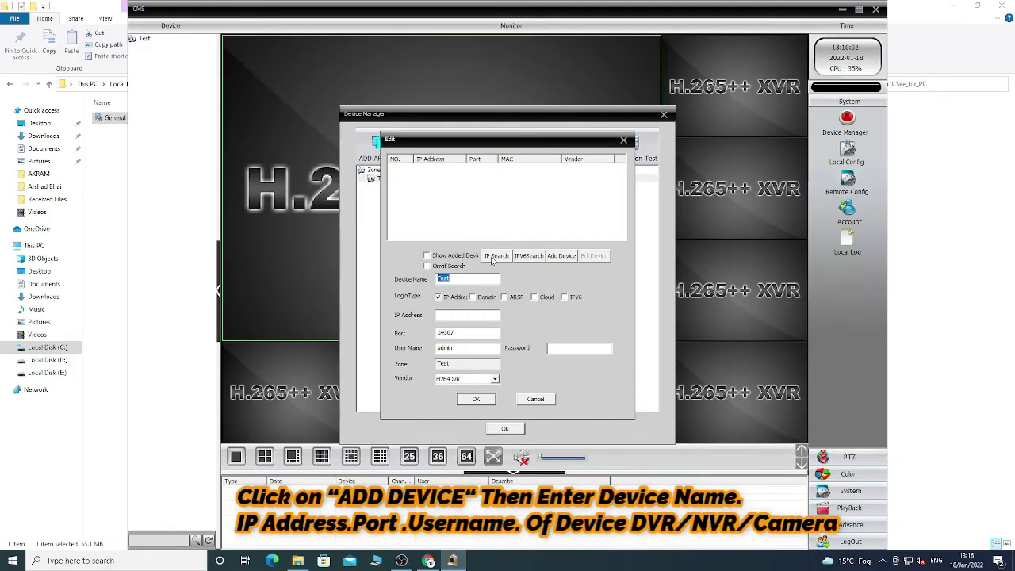
Add the DVR at 192.168.1.7 via IP Search with its password, then close Device Manager
{"action": "left_click", "coordinate": [493, 258]}
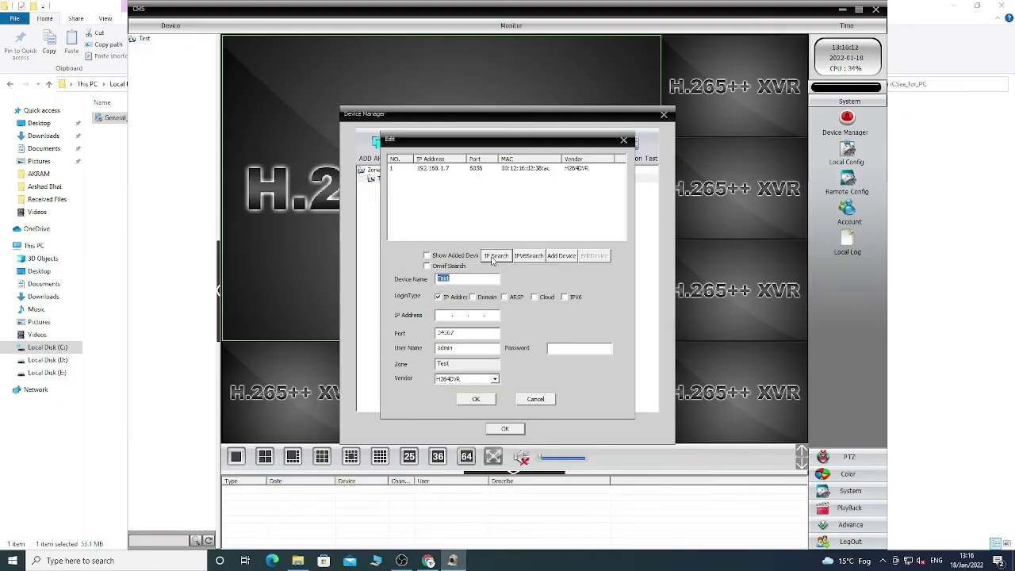
{"action": "left_click", "coordinate": [450, 169]}
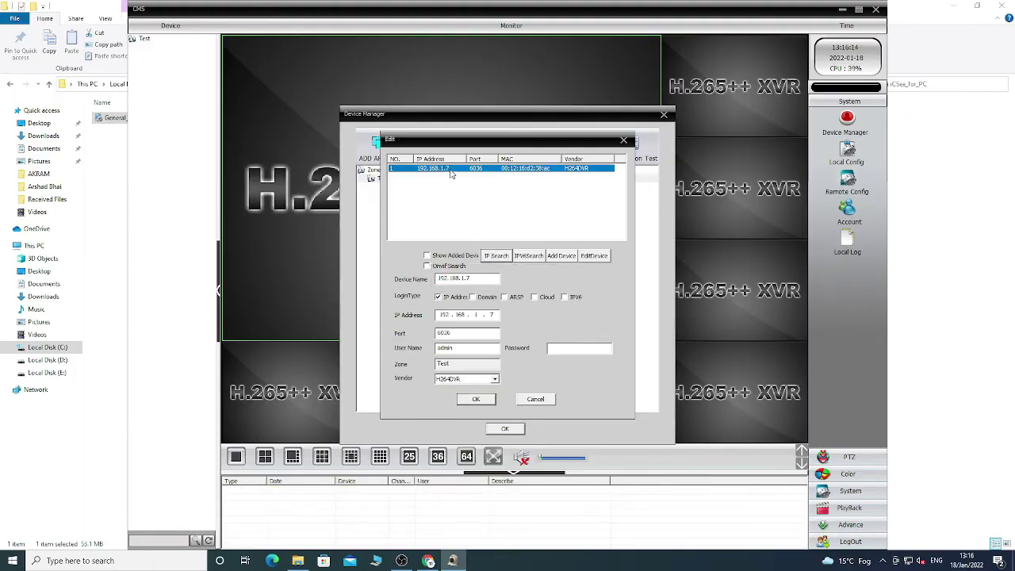
{"action": "left_click", "coordinate": [558, 347]}
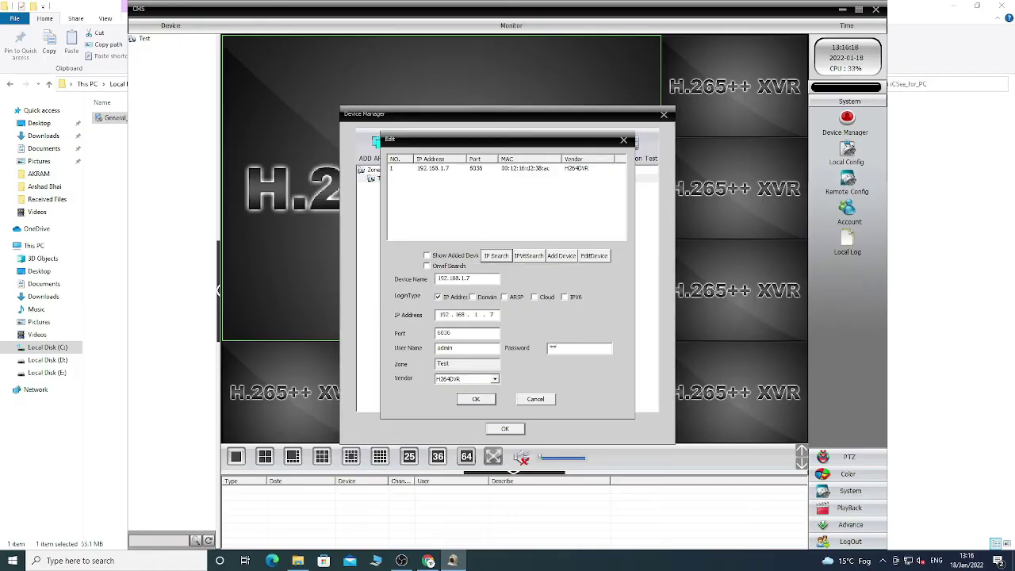
{"action": "left_click", "coordinate": [480, 400]}
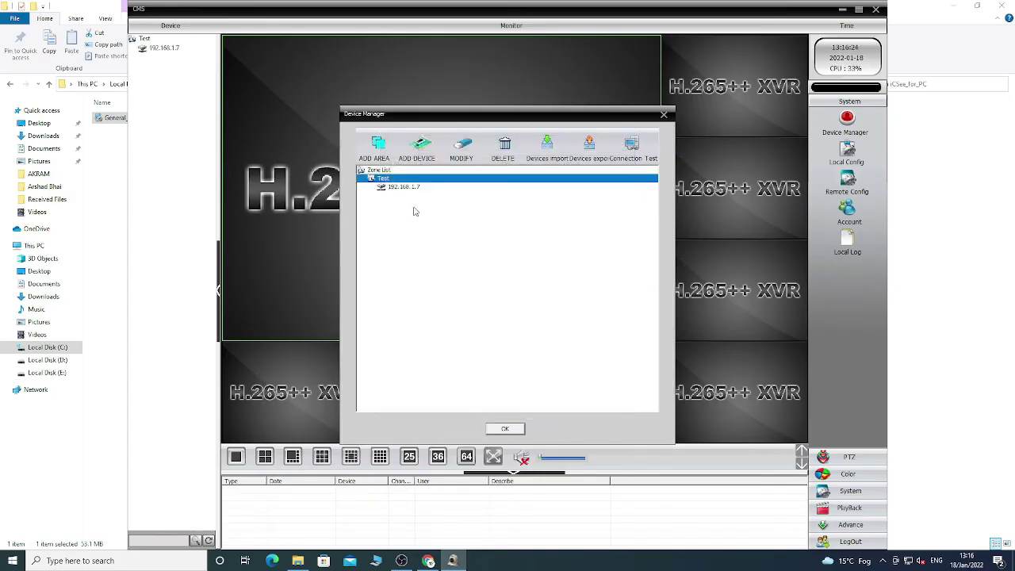
{"action": "left_click", "coordinate": [504, 429]}
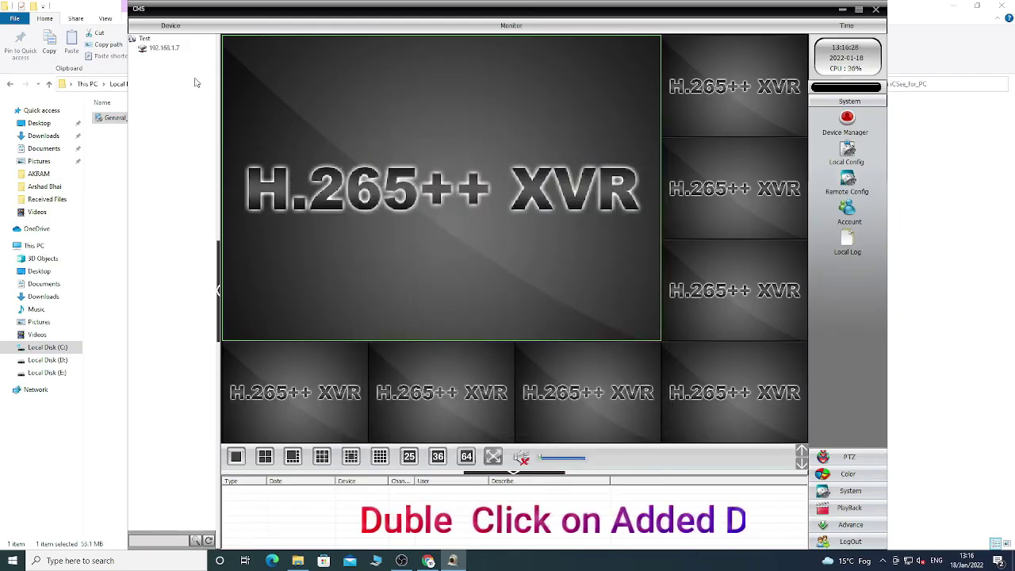